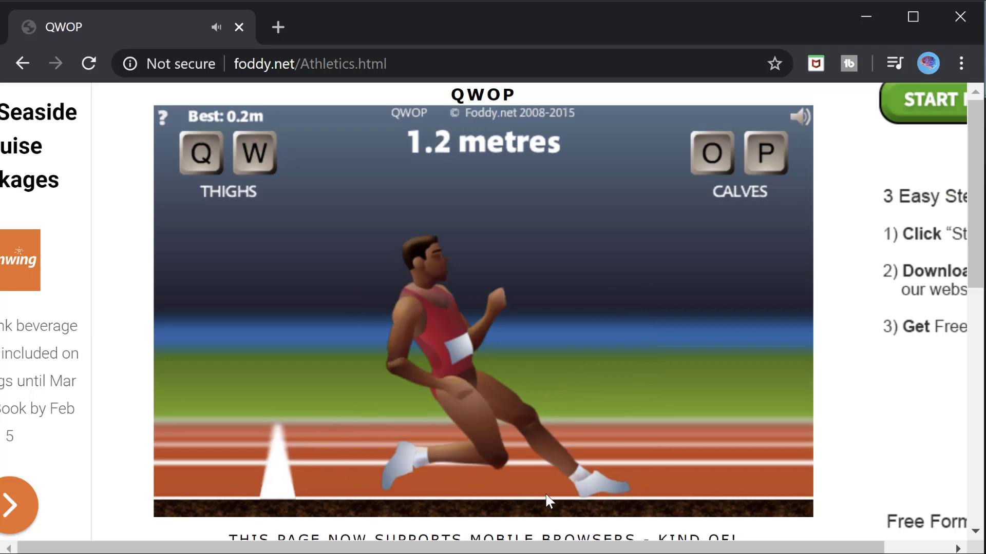
Stride the runner by hand with Q/W/O/P until he falls, then restart the race.
{"action": "key", "text": "o"}
{"action": "key", "text": "w"}
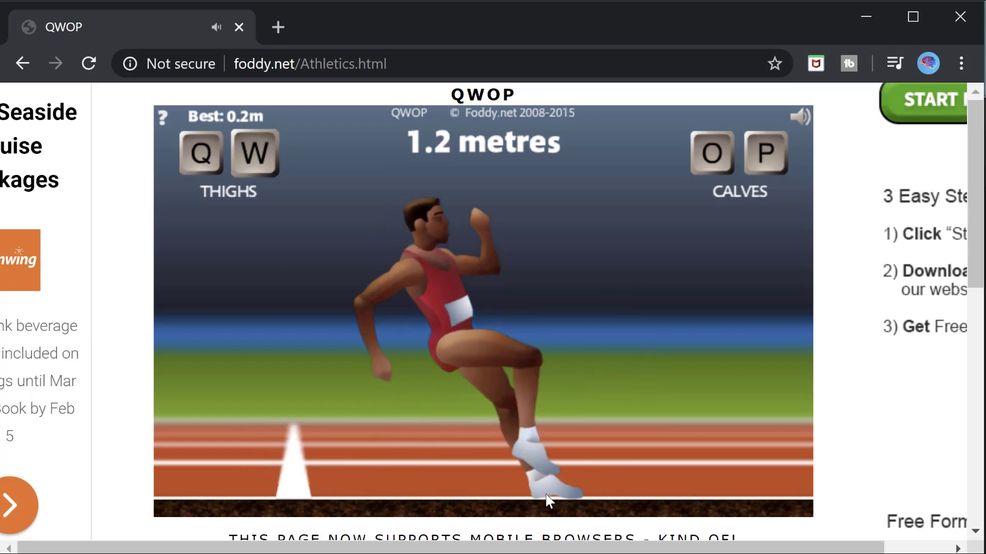
{"action": "key", "text": "w"}
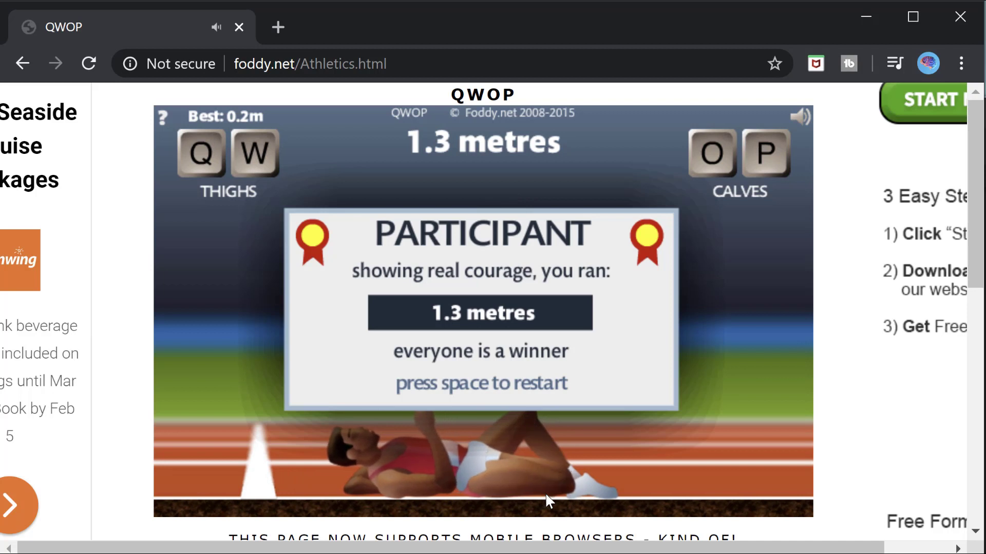
{"action": "key", "text": "space"}
Get the runner moving off the start again, fall, and restart once more.
{"action": "key", "text": "w"}
{"action": "key", "text": "o"}
{"action": "key", "text": "o"}
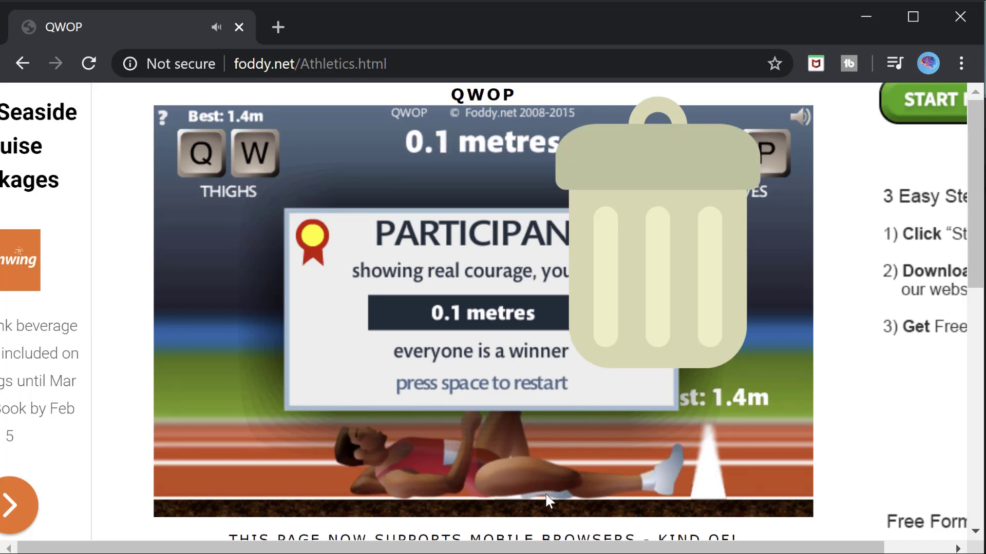
{"action": "key", "text": "space"}
Drive the runner's legs down the track by hand until he falls at 0.7 metres.
{"action": "key", "text": "q"}
{"action": "key", "text": "w"}
{"action": "key", "text": "o"}
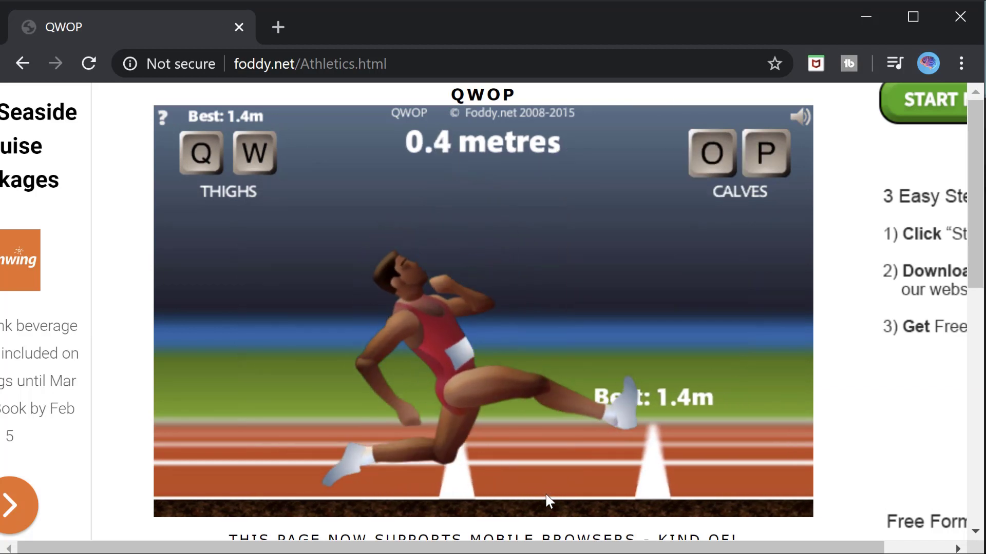
{"action": "key", "text": "w"}
{"action": "key", "text": "o"}
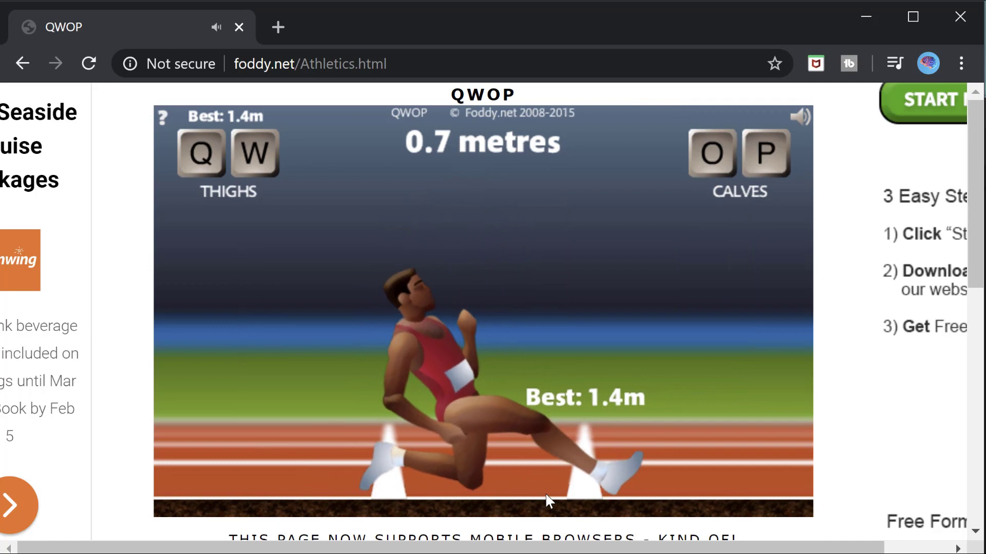
{"action": "key", "text": "o"}
{"action": "key", "text": "p"}
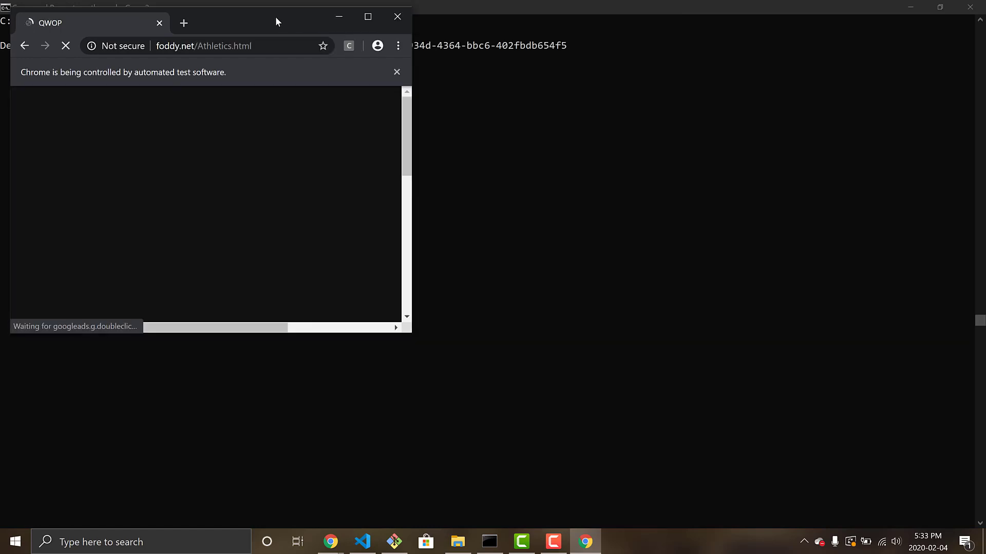
Move the automated Chrome window toward the centre of the screen.
{"action": "mouse_move", "coordinate": [275, 17]}
{"action": "left_mouse_down"}
{"action": "mouse_move", "coordinate": [443, 75]}
{"action": "mouse_move", "coordinate": [537, 81]}
{"action": "mouse_move", "coordinate": [549, 104]}
{"action": "left_mouse_up"}
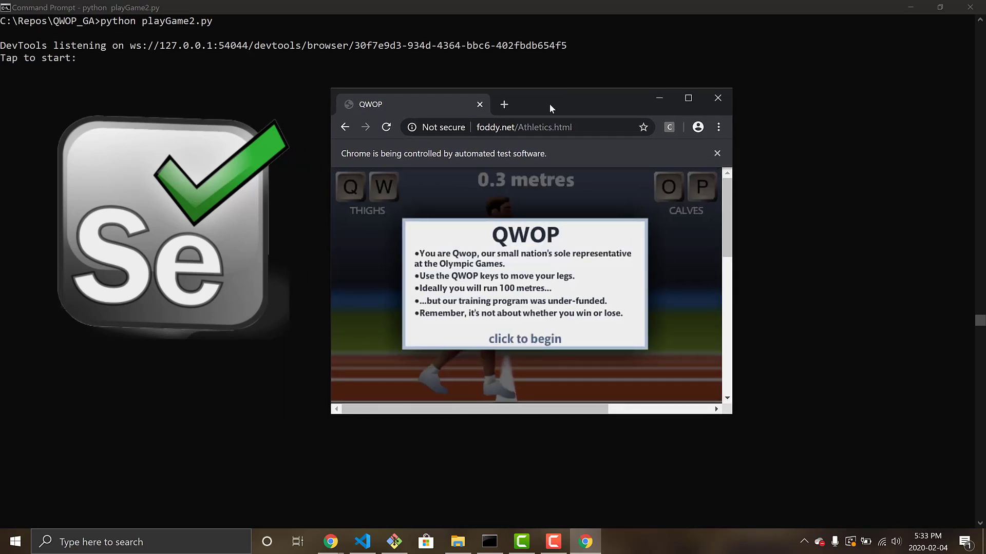
Dismiss the game intro and start the genetic algorithm's training run from the terminal.
{"action": "left_click", "coordinate": [527, 318]}
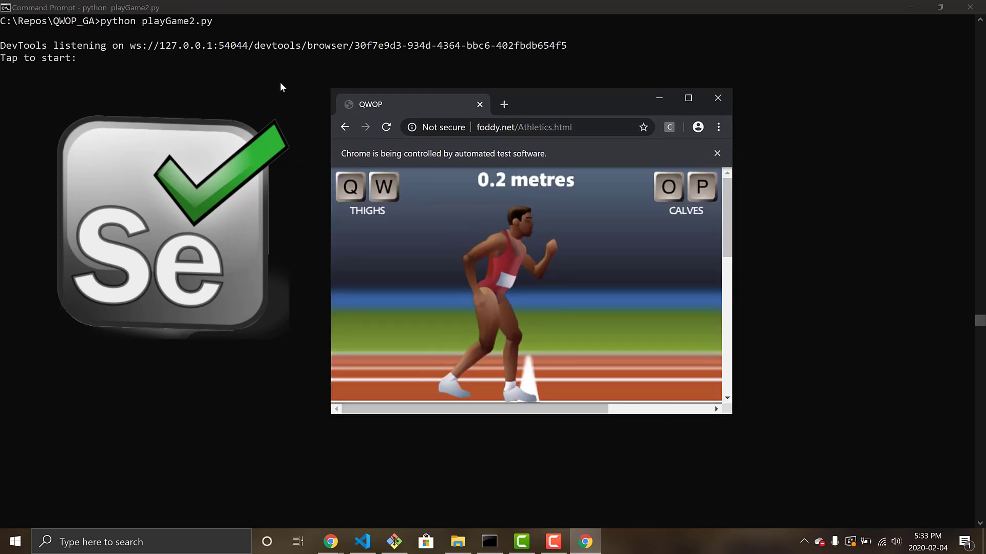
{"action": "key", "text": "Return"}
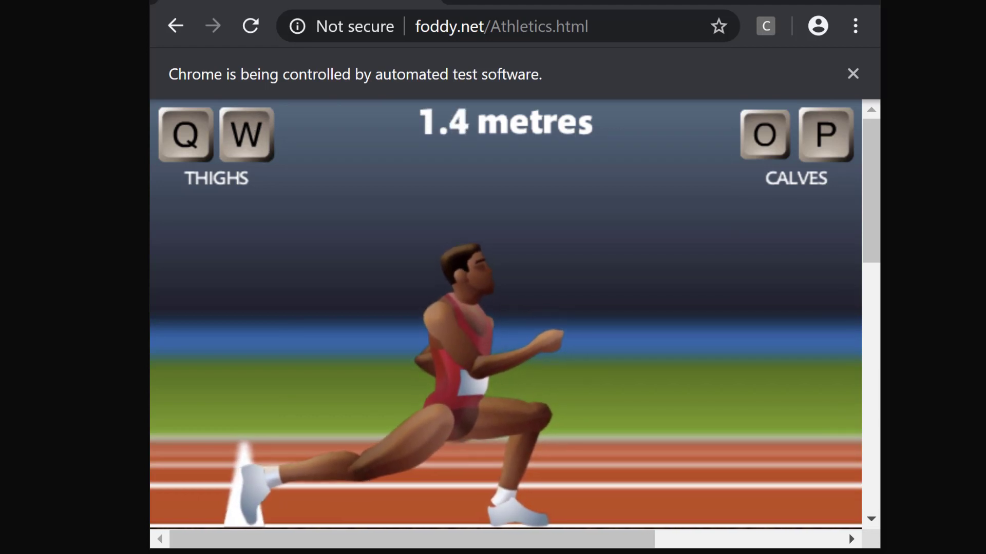
Nudge the runner forward to 1.5 metres, then launch python playGame.py for a fresh agent run.
{"action": "key", "text": "w"}
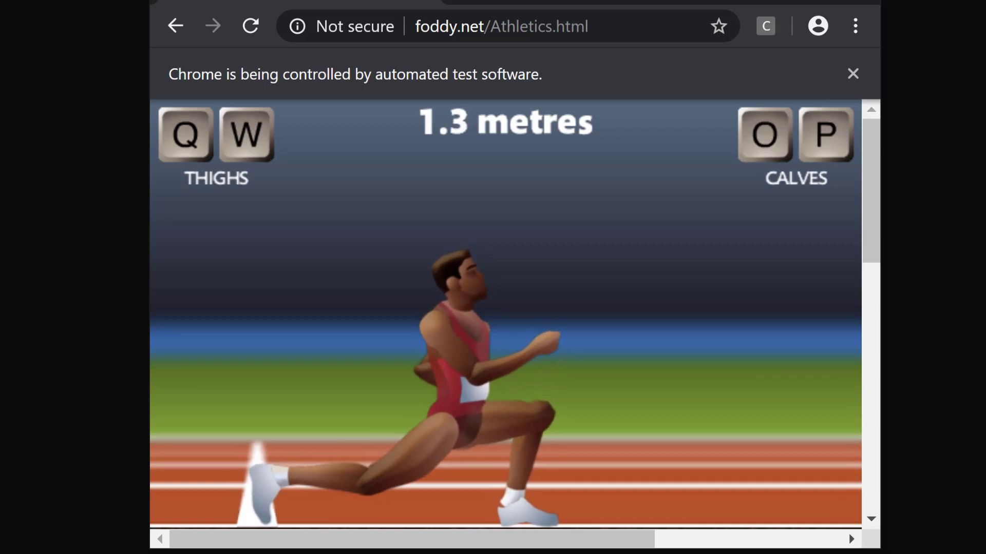
{"action": "key", "text": "w"}
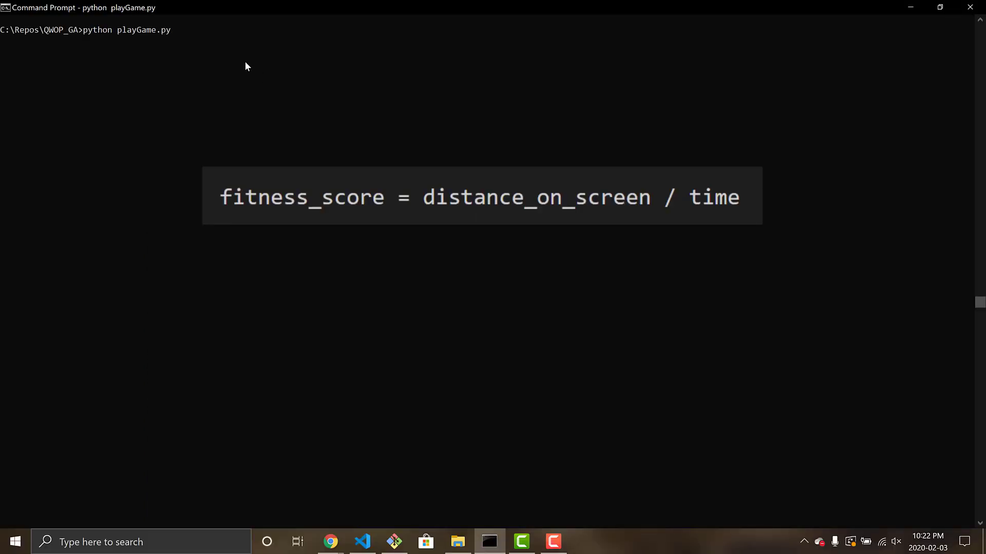
{"action": "key", "text": "Return"}
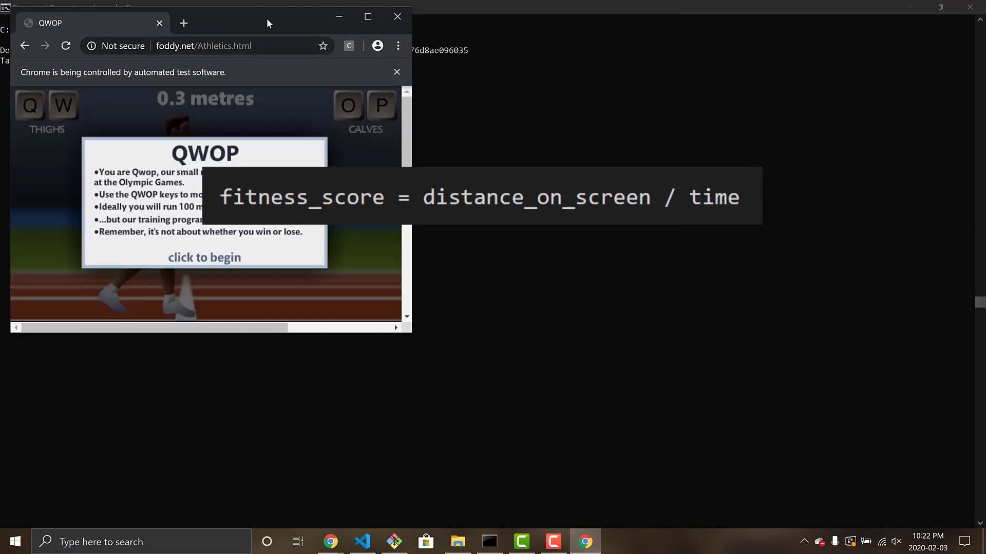
Move the game window aside and start the agent from the Tap to start prompt.
{"action": "left_click_drag", "start_coordinate": [267, 18], "coordinate": [597, 109]}
{"action": "left_click", "coordinate": [102, 166]}
{"action": "key", "text": "Return"}
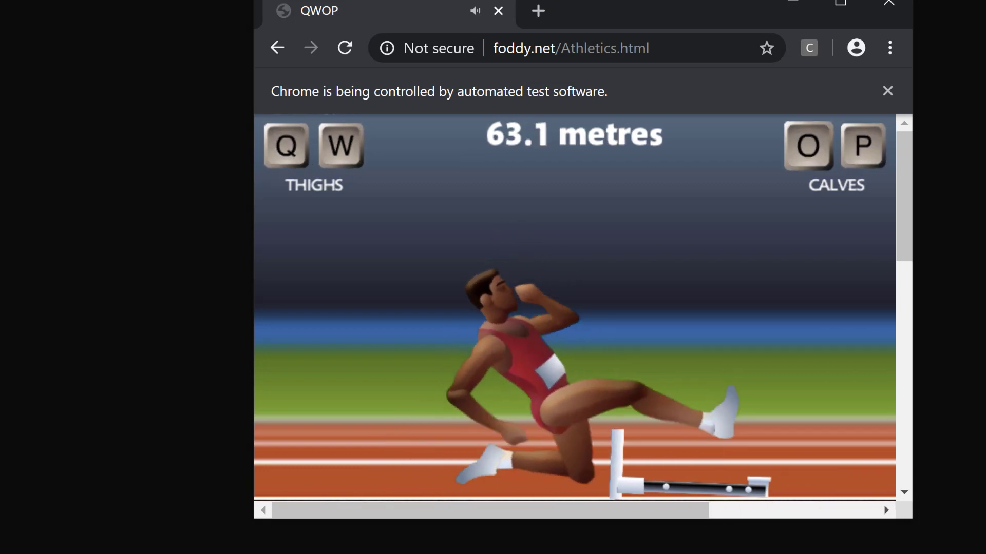
Stride the runner on to about 66 metres and steady his stance approaching the hurdle.
{"action": "key", "text": "q"}
{"action": "key", "text": "w"}
{"action": "key", "text": "p"}
{"action": "key", "text": "o"}
{"action": "key", "text": "w"}
{"action": "key", "text": "q"}
{"action": "key", "text": "o"}
{"action": "key", "text": "p"}
{"action": "key", "text": "w"}
{"action": "key", "text": "o"}
{"action": "key", "text": "o"}
{"action": "key", "text": "p"}
{"action": "key", "text": "q"}
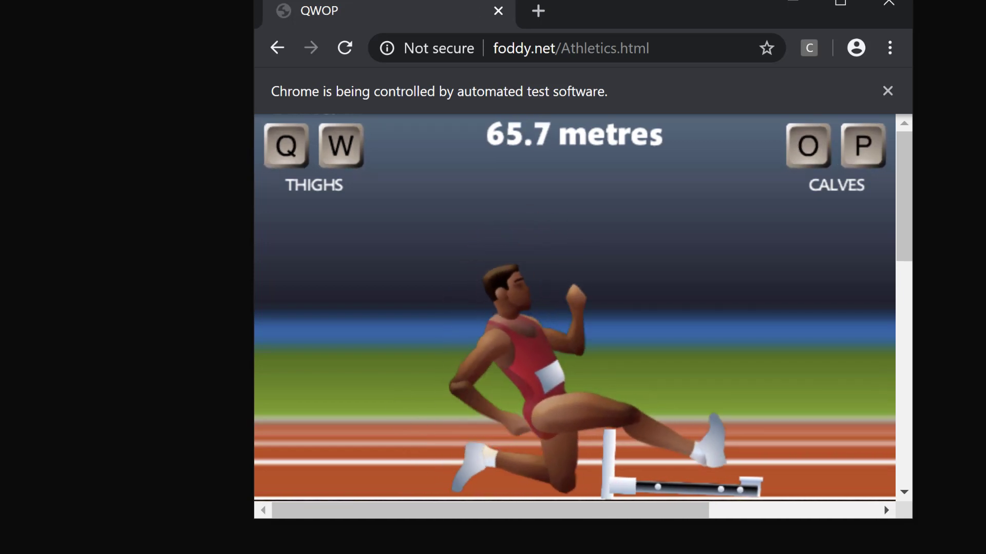
{"action": "key", "text": "o"}
{"action": "key", "text": "p"}
{"action": "key", "text": "w"}
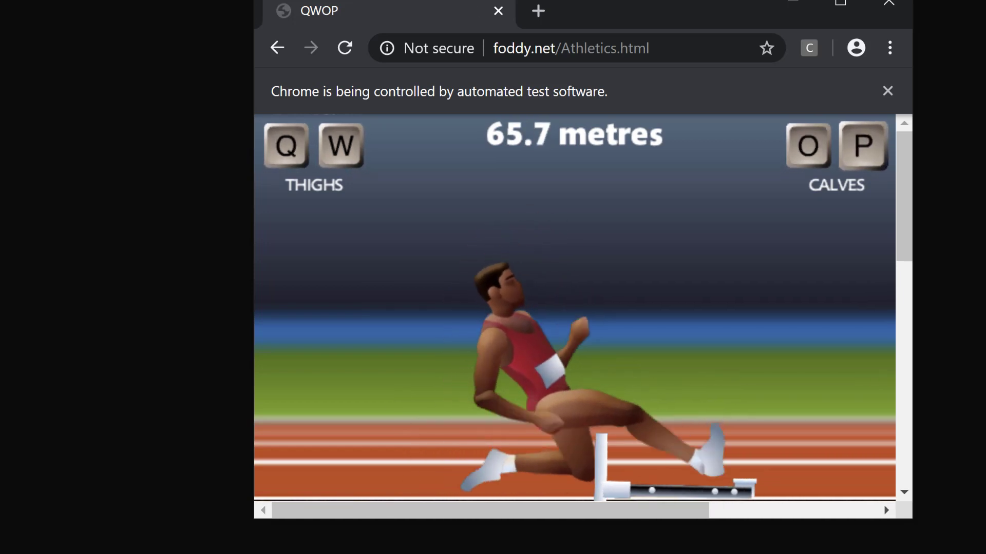
{"action": "key", "text": "p"}
{"action": "key", "text": "q"}
{"action": "key", "text": "o"}
{"action": "key", "text": "q"}
{"action": "key", "text": "q"}
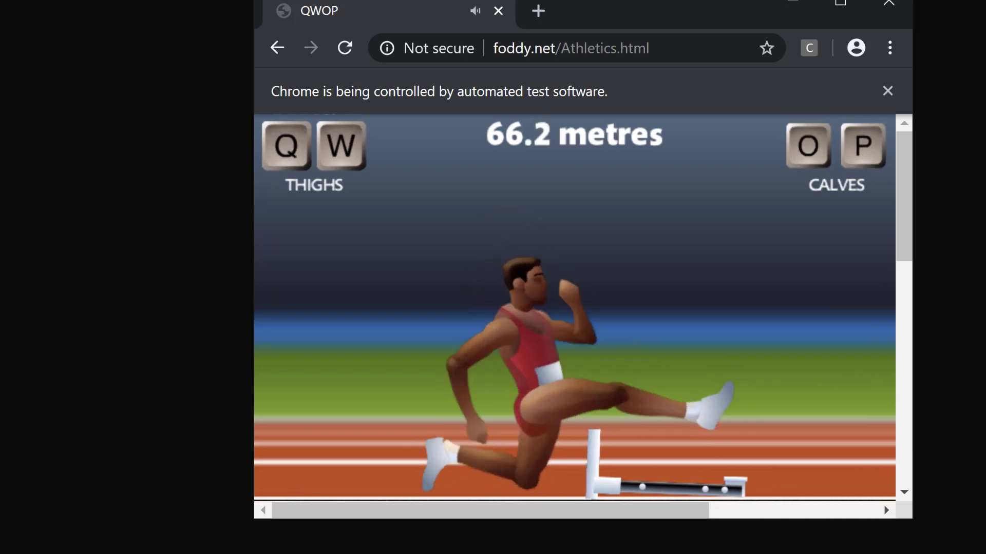
{"action": "key", "text": "w"}
{"action": "key", "text": "p"}
{"action": "key", "text": "q"}
{"action": "key", "text": "o"}
{"action": "key", "text": "q"}
{"action": "key", "text": "p"}
{"action": "key", "text": "w"}
{"action": "key", "text": "o"}
{"action": "key", "text": "w"}
{"action": "key", "text": "q"}
{"action": "key", "text": "p"}
{"action": "key", "text": "q"}
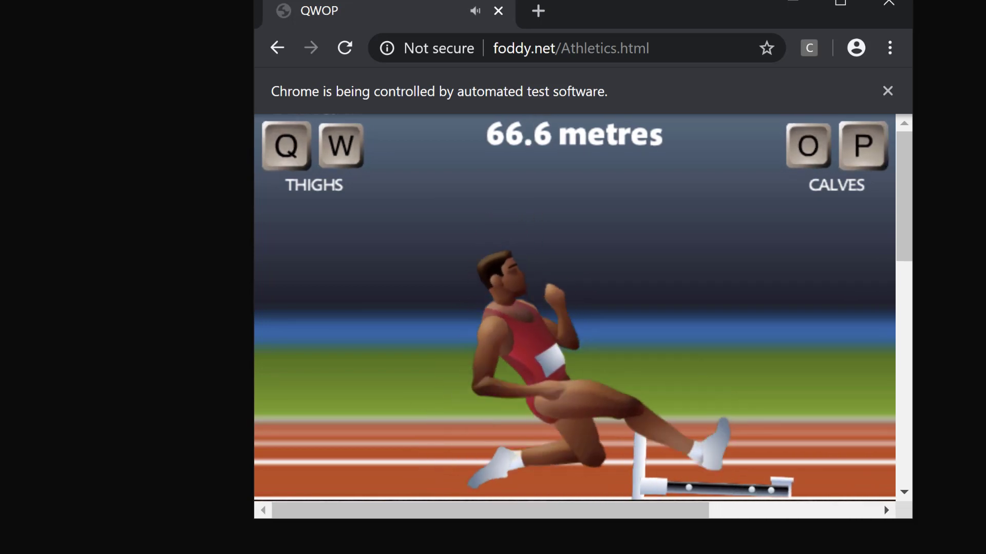
Carry the runner over the hurdle and keep him moving past it.
{"action": "key", "text": "o"}
{"action": "key", "text": "p"}
{"action": "key", "text": "o"}
{"action": "key", "text": "p"}
{"action": "key", "text": "w"}
{"action": "key", "text": "o"}
{"action": "key", "text": "w"}
{"action": "key", "text": "q"}
{"action": "key", "text": "o"}
{"action": "key", "text": "o"}
{"action": "key", "text": "w"}
{"action": "key", "text": "o"}
{"action": "key", "text": "p"}
{"action": "key", "text": "w"}
{"action": "key", "text": "w"}
{"action": "key", "text": "o"}
Drive the runner forward from 69.2 metres to past 72 metres.
{"action": "key", "text": "o"}
{"action": "key", "text": "p"}
{"action": "key", "text": "o"}
{"action": "key", "text": "w"}
{"action": "key", "text": "p"}
{"action": "key", "text": "w"}
{"action": "key", "text": "q"}
{"action": "key", "text": "o"}
{"action": "key", "text": "p"}
{"action": "key", "text": "w"}
{"action": "key", "text": "w"}
{"action": "key", "text": "p"}
{"action": "key", "text": "o"}
{"action": "key", "text": "w"}
{"action": "key", "text": "o"}
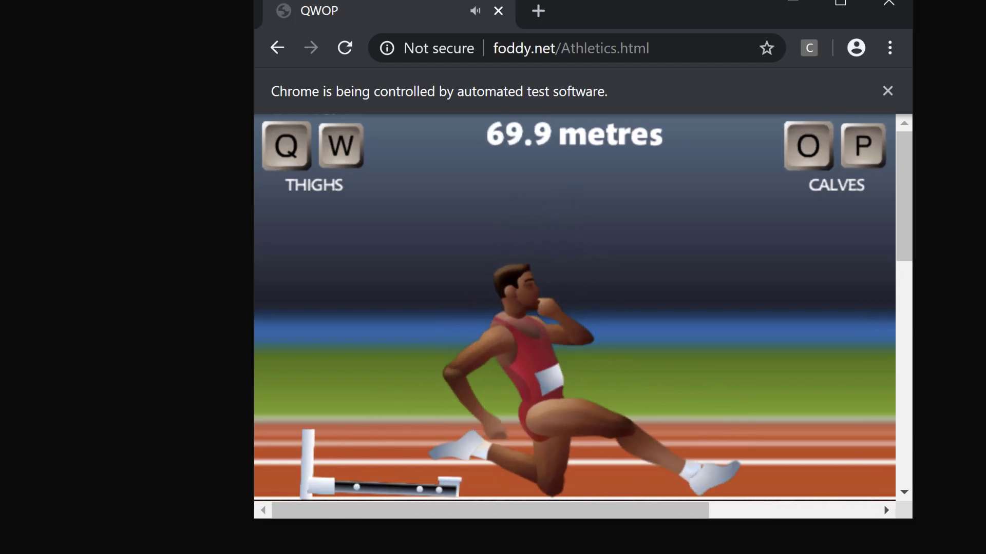
{"action": "key", "text": "o"}
{"action": "key", "text": "q"}
{"action": "key", "text": "o"}
{"action": "key", "text": "p"}
{"action": "key", "text": "p"}
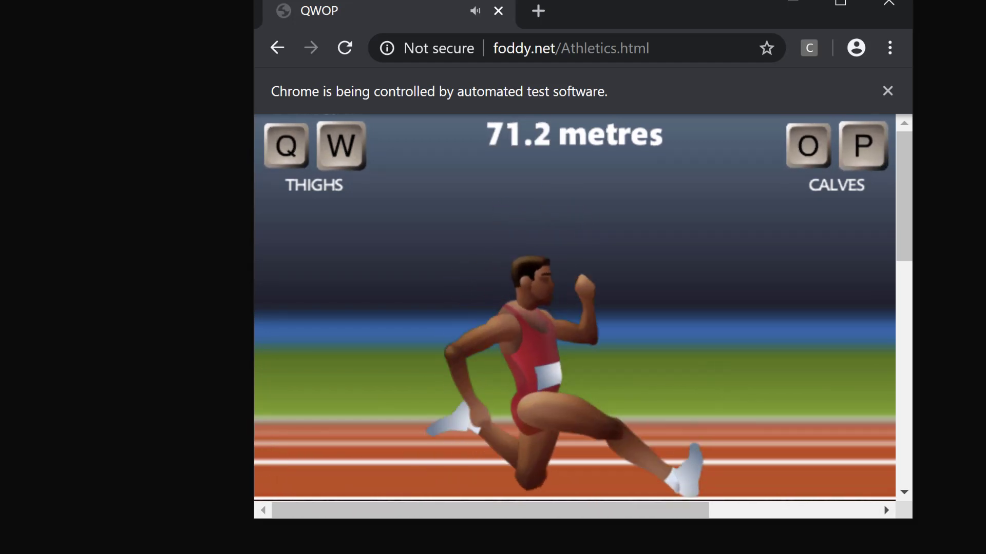
{"action": "key", "text": "o"}
{"action": "key", "text": "w"}
{"action": "key", "text": "p"}
{"action": "key", "text": "o"}
{"action": "key", "text": "p"}
{"action": "key", "text": "q"}
{"action": "key", "text": "w"}
Keep the runner striding past 73 metres toward 76 metres.
{"action": "key", "text": "o"}
{"action": "key", "text": "p"}
{"action": "key", "text": "w"}
{"action": "key", "text": "o"}
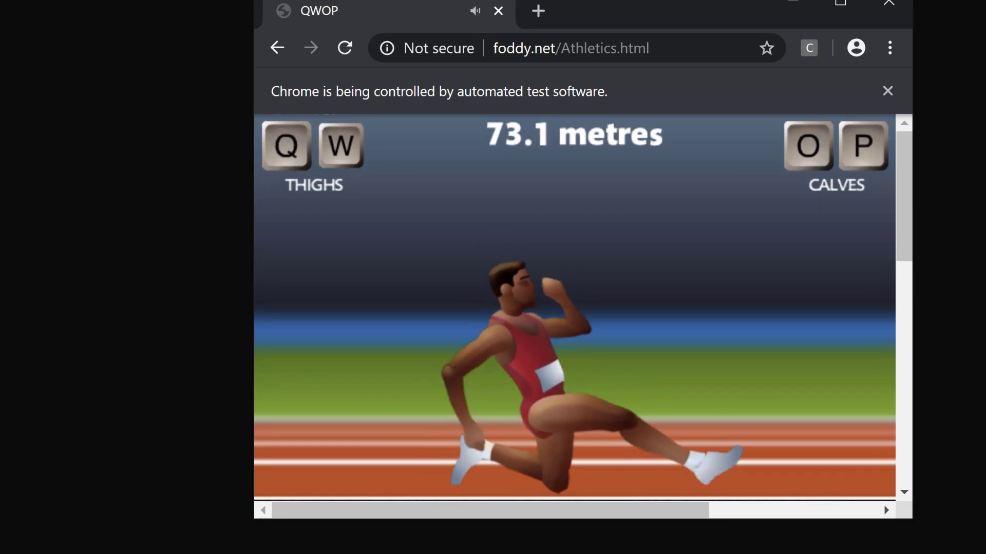
{"action": "key", "text": "o"}
{"action": "key", "text": "p"}
{"action": "key", "text": "q"}
{"action": "key", "text": "o"}
{"action": "key", "text": "w"}
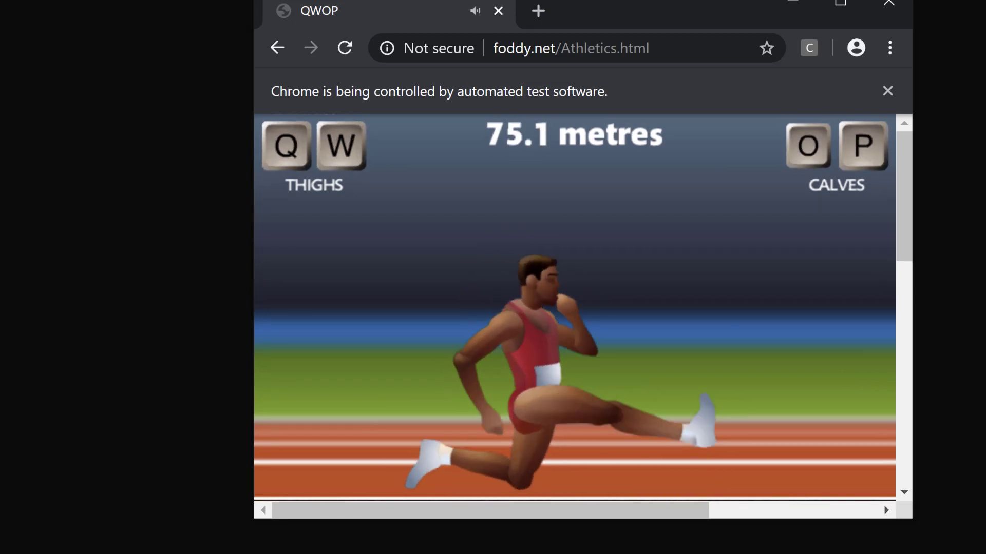
{"action": "key", "text": "w"}
{"action": "key", "text": "p"}
{"action": "key", "text": "q"}
{"action": "key", "text": "w"}
{"action": "key", "text": "w"}
{"action": "key", "text": "p"}
{"action": "key", "text": "o"}
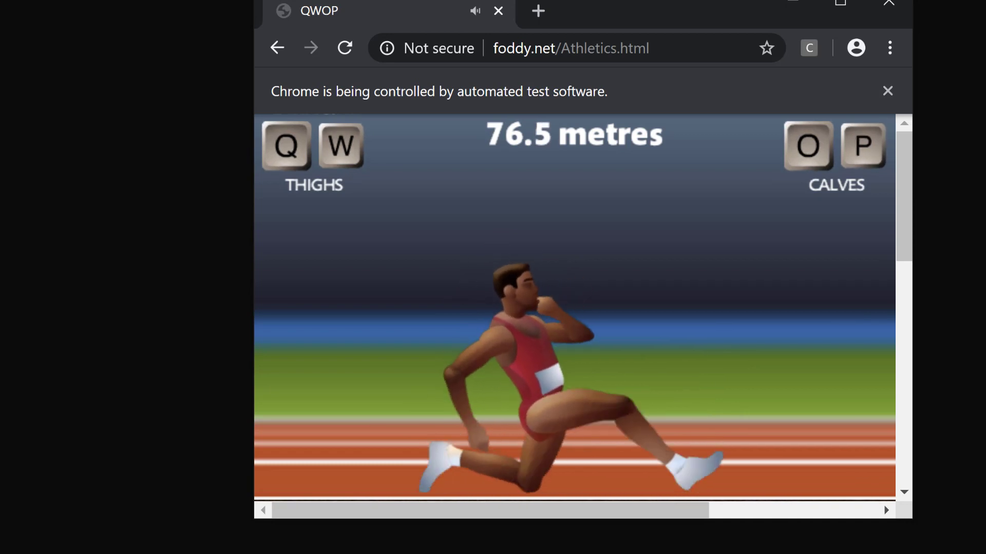
Rebalance the runner after he slips back and regain progress toward 77.6 metres.
{"action": "key", "text": "w"}
{"action": "key", "text": "p"}
{"action": "key", "text": "o"}
{"action": "key", "text": "o"}
{"action": "key", "text": "p"}
{"action": "key", "text": "w"}
{"action": "key", "text": "p"}
{"action": "key", "text": "o"}
{"action": "key", "text": "p"}
{"action": "key", "text": "o"}
{"action": "key", "text": "w"}
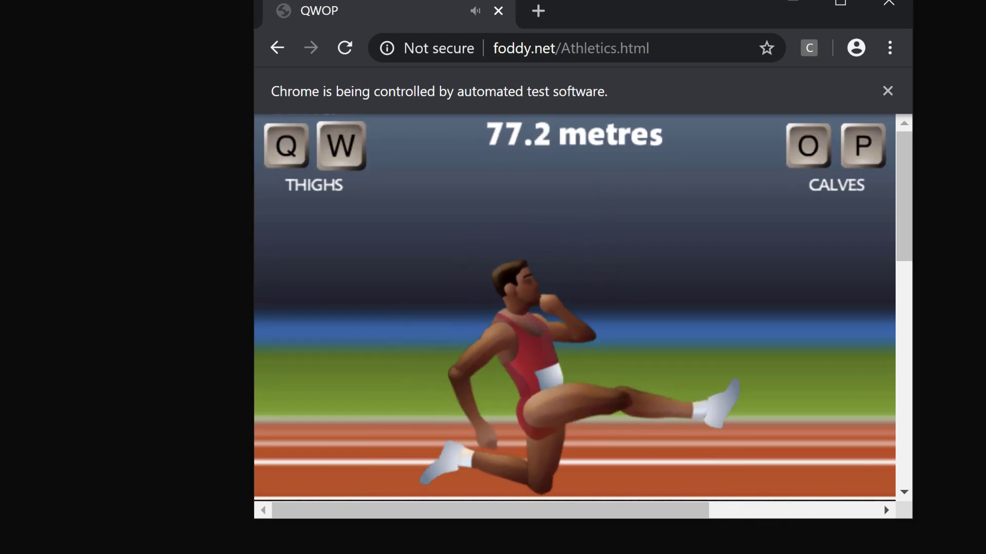
{"action": "key", "text": "p"}
Stride the runner past 80 metres and on toward 82 metres.
{"action": "key", "text": "o"}
{"action": "key", "text": "p"}
{"action": "key", "text": "w"}
{"action": "key", "text": "w"}
{"action": "key", "text": "o"}
{"action": "key", "text": "o"}
{"action": "key", "text": "p"}
{"action": "key", "text": "o"}
{"action": "key", "text": "p"}
{"action": "key", "text": "q"}
{"action": "key", "text": "w"}
{"action": "key", "text": "w"}
{"action": "key", "text": "o"}
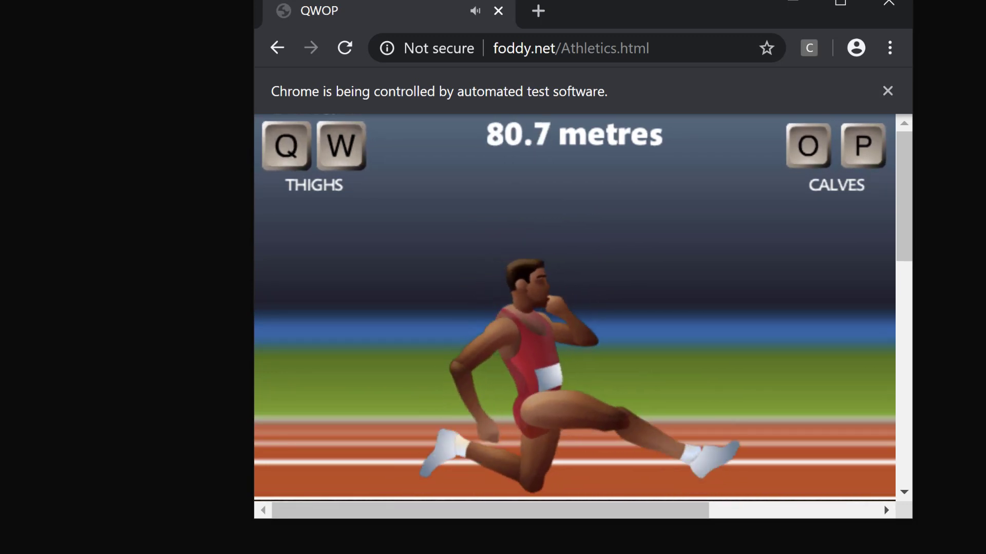
{"action": "key", "text": "q"}
{"action": "key", "text": "o"}
{"action": "key", "text": "q"}
{"action": "key", "text": "p"}
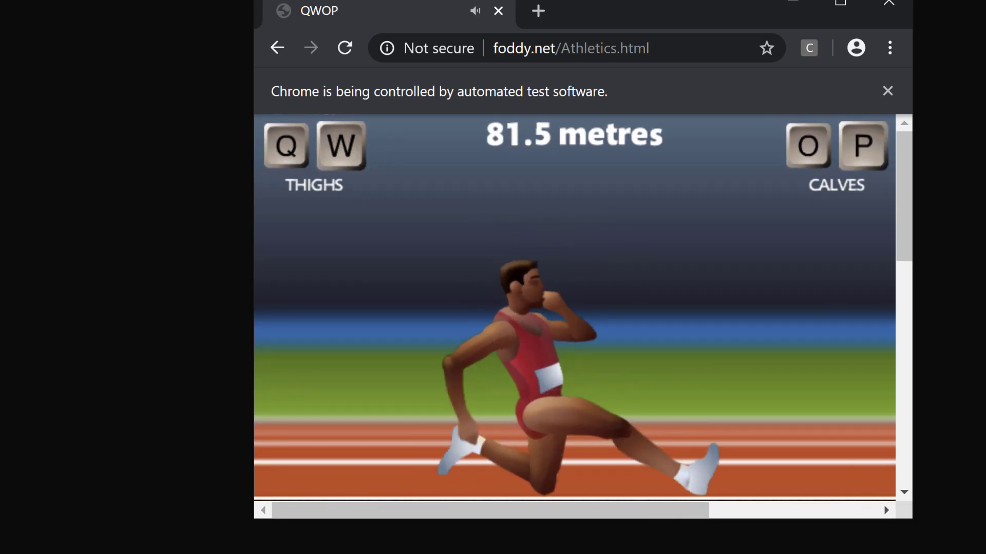
{"action": "key", "text": "o"}
{"action": "key", "text": "o"}
{"action": "key", "text": "q"}
{"action": "key", "text": "w"}
{"action": "key", "text": "p"}
Steady the runner's wobble near 82 metres and push him on to 83.5 metres.
{"action": "key", "text": "o"}
{"action": "key", "text": "p"}
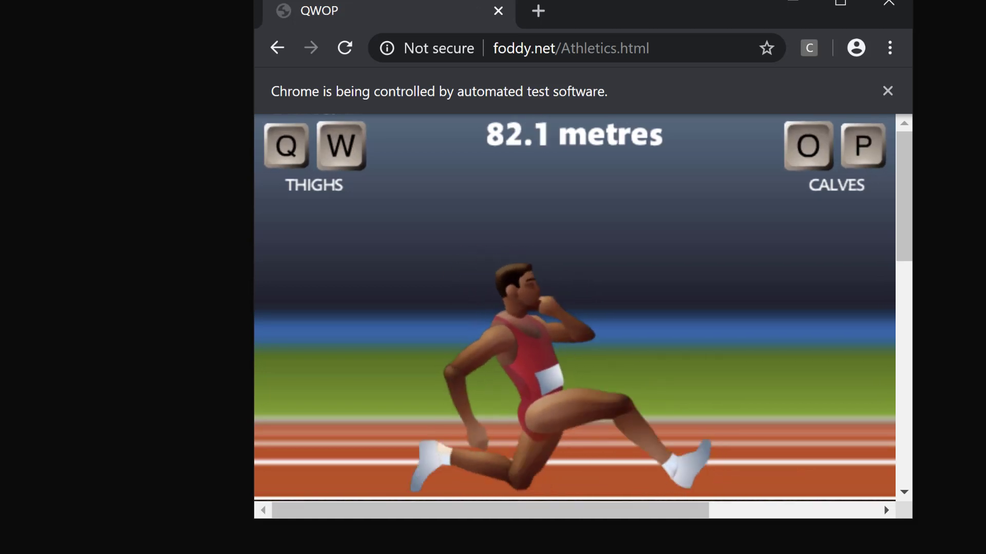
{"action": "key", "text": "p"}
{"action": "key", "text": "q"}
{"action": "key", "text": "p"}
{"action": "key", "text": "o"}
{"action": "key", "text": "w"}
{"action": "key", "text": "p"}
{"action": "key", "text": "o"}
{"action": "key", "text": "q"}
{"action": "key", "text": "p"}
{"action": "key", "text": "w"}
{"action": "key", "text": "q"}
Stride the runner from about 85 metres on past the 90-metre mark.
{"action": "key", "text": "w"}
{"action": "key", "text": "p"}
{"action": "key", "text": "w"}
{"action": "key", "text": "p"}
{"action": "key", "text": "q"}
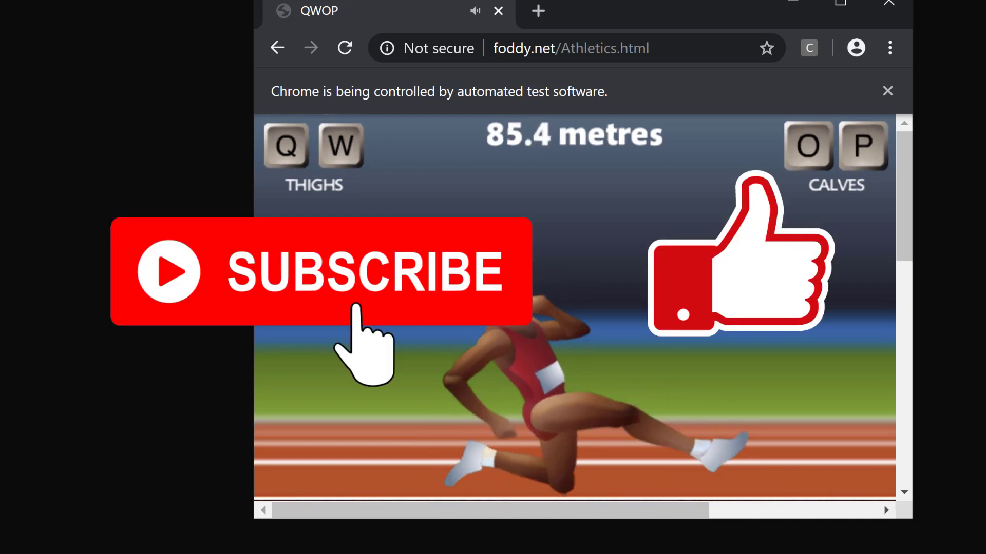
{"action": "key", "text": "q"}
{"action": "key", "text": "q"}
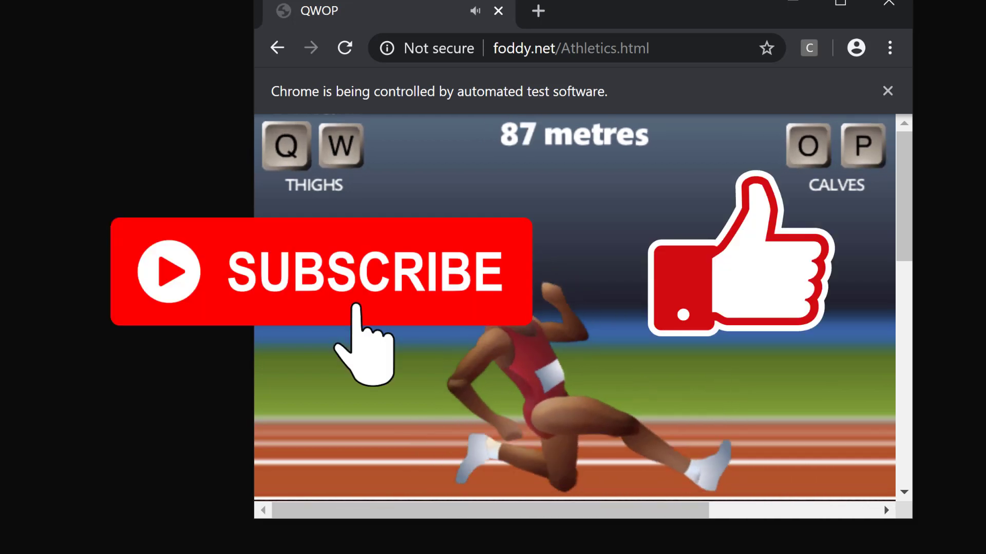
{"action": "key", "text": "q"}
{"action": "key", "text": "w"}
{"action": "key", "text": "w"}
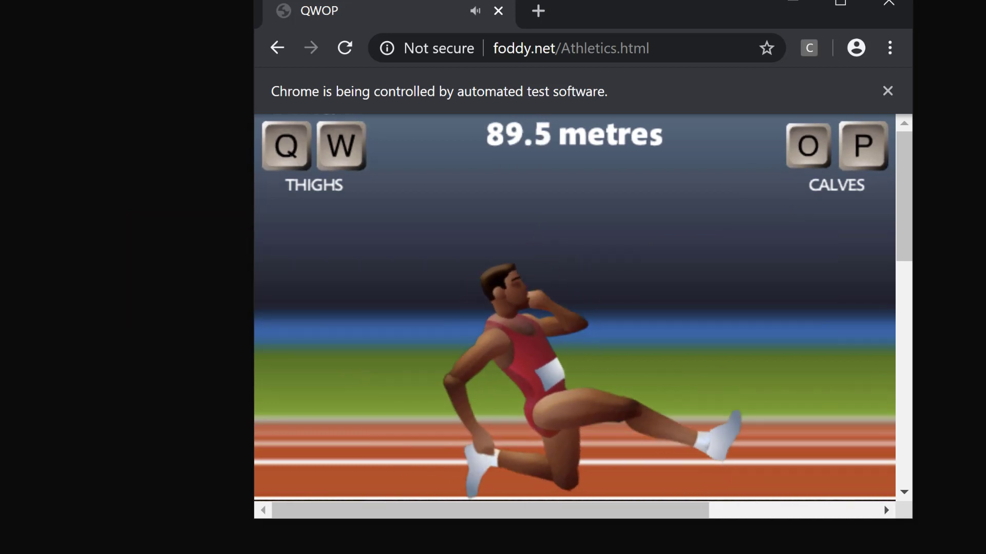
{"action": "key", "text": "w"}
{"action": "key", "text": "o"}
{"action": "key", "text": "w"}
{"action": "key", "text": "o"}
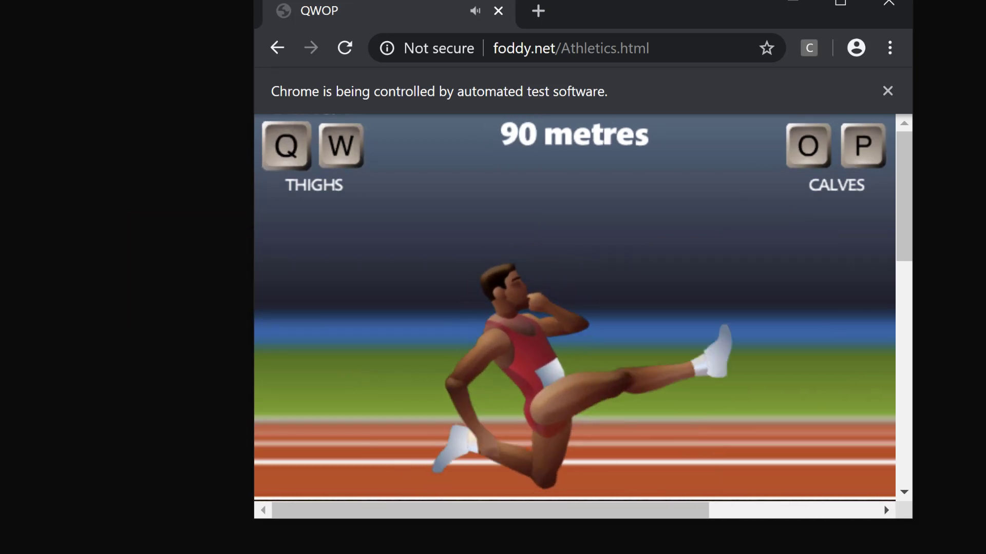
Keep the runner advancing toward 92 metres and nudge onward near 94 metres.
{"action": "key", "text": "w"}
{"action": "key", "text": "o"}
{"action": "key", "text": "w"}
{"action": "key", "text": "o"}
{"action": "key", "text": "w"}
{"action": "key", "text": "o"}
{"action": "key", "text": "w"}
{"action": "key", "text": "o"}
{"action": "key", "text": "q"}
{"action": "key", "text": "o"}
{"action": "key", "text": "w"}
{"action": "key", "text": "o"}
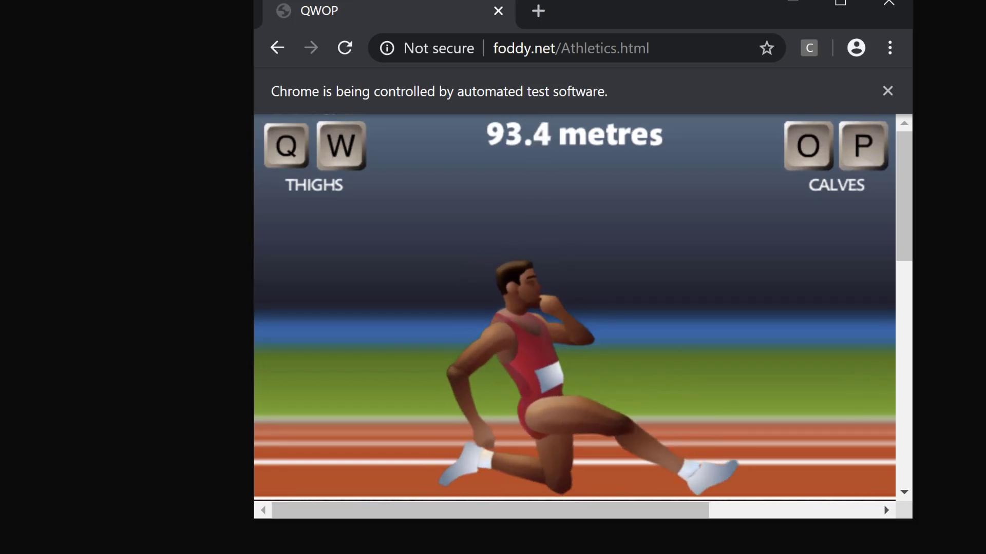
{"action": "key", "text": "o"}
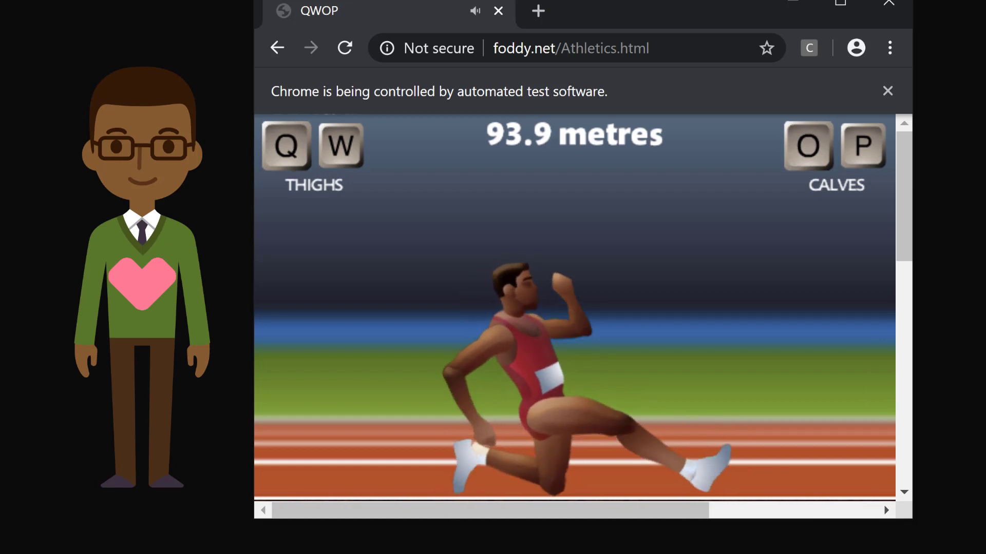
Work the runner's legs from 94 metres on past 96 metres.
{"action": "key", "text": "q"}
{"action": "key", "text": "o"}
{"action": "key", "text": "w"}
{"action": "key", "text": "w"}
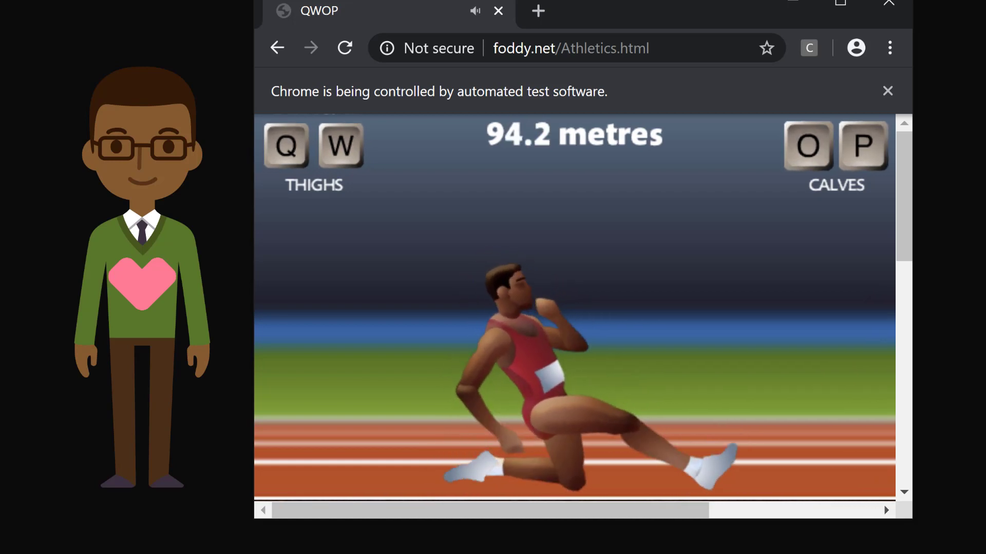
{"action": "key", "text": "w"}
{"action": "key", "text": "o"}
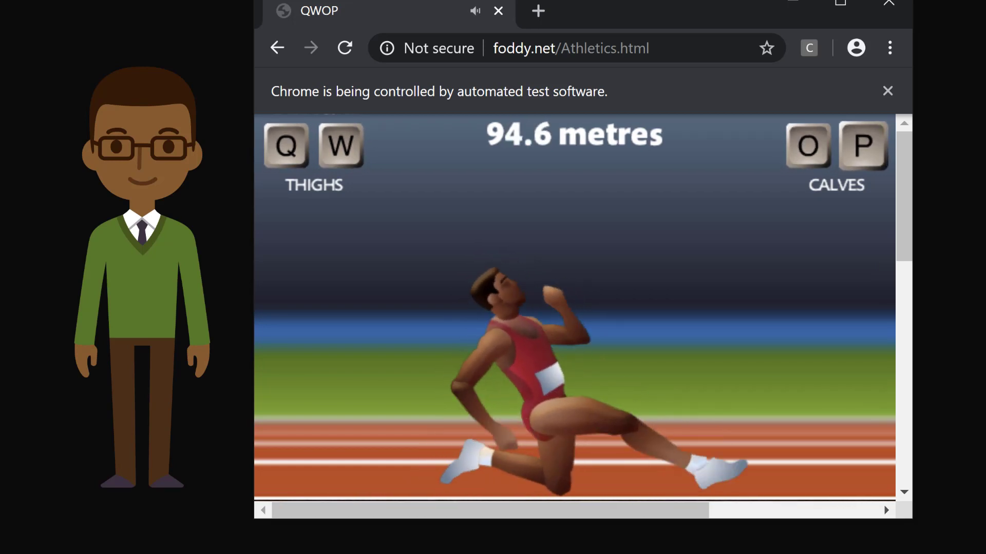
{"action": "key", "text": "o"}
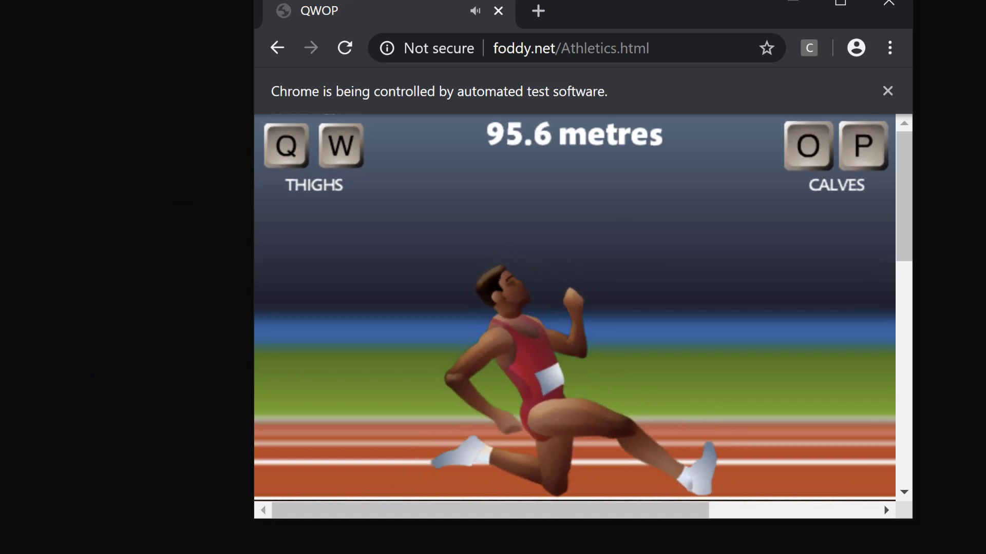
{"action": "key", "text": "q"}
{"action": "key", "text": "o"}
{"action": "key", "text": "p"}
{"action": "key", "text": "p"}
{"action": "key", "text": "o"}
{"action": "key", "text": "w"}
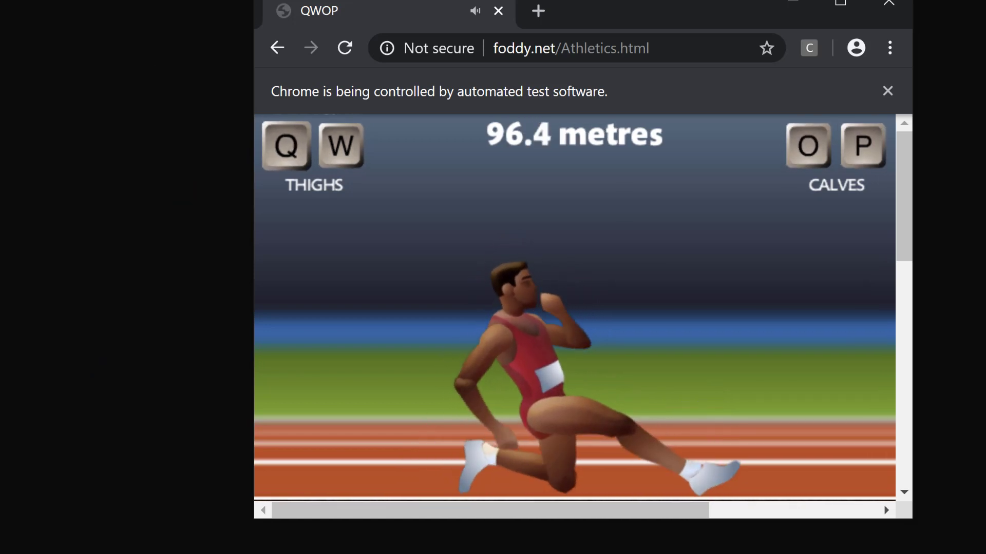
Drive toward the jump hurdle, rebalancing the runner after a slight slip back.
{"action": "key", "text": "q"}
{"action": "key", "text": "o"}
{"action": "key", "text": "w"}
{"action": "key", "text": "o"}
{"action": "key", "text": "p"}
{"action": "key", "text": "w"}
{"action": "key", "text": "w"}
{"action": "key", "text": "q"}
{"action": "key", "text": "p"}
{"action": "key", "text": "q"}
{"action": "key", "text": "w"}
{"action": "key", "text": "p"}
{"action": "key", "text": "o"}
{"action": "key", "text": "w"}
{"action": "key", "text": "o"}
{"action": "key", "text": "p"}
{"action": "key", "text": "w"}
Close the runner in on the final hurdle at 98.4 metres.
{"action": "key", "text": "o"}
{"action": "key", "text": "p"}
{"action": "key", "text": "w"}
{"action": "key", "text": "o"}
{"action": "key", "text": "w"}
{"action": "key", "text": "w"}
{"action": "key", "text": "q"}
{"action": "key", "text": "o"}
{"action": "key", "text": "w"}
{"action": "key", "text": "w"}
{"action": "key", "text": "p"}
{"action": "key", "text": "o"}
{"action": "key", "text": "p"}
{"action": "key", "text": "o"}
{"action": "key", "text": "w"}
Carry the runner right up to the hurdle and swing a leg over it.
{"action": "key", "text": "o"}
{"action": "key", "text": "o"}
{"action": "key", "text": "p"}
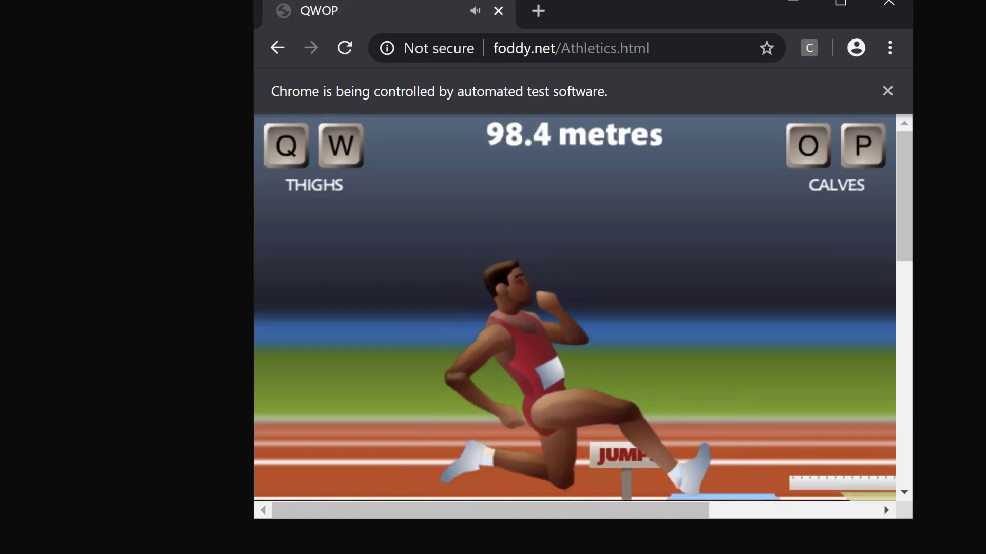
{"action": "key", "text": "o"}
{"action": "key", "text": "q"}
{"action": "key", "text": "w"}
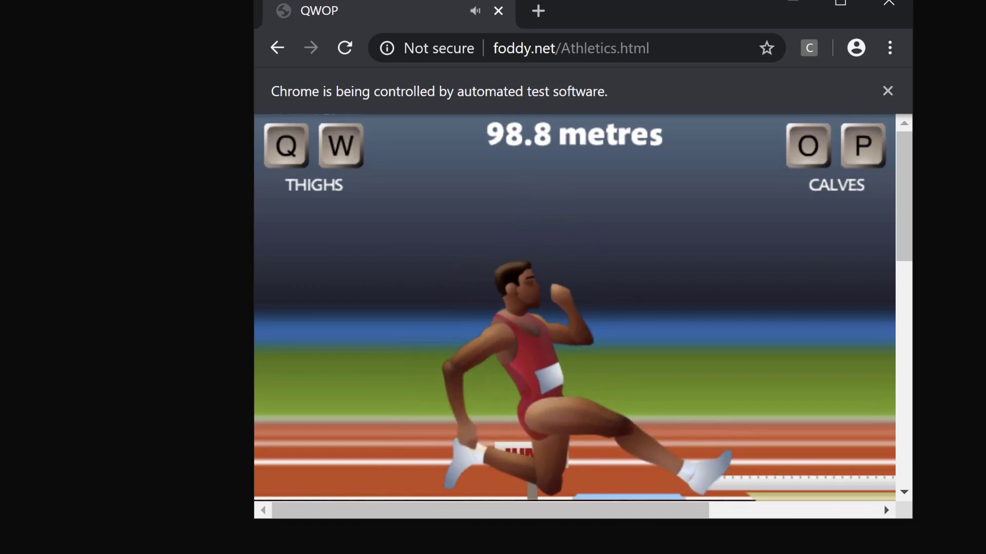
Work the runner's legs across the JUMP hurdle with rapid Q-W-O-P taps.
{"action": "key", "text": "q"}
{"action": "key", "text": "o"}
{"action": "key", "text": "p"}
{"action": "key", "text": "q"}
{"action": "key", "text": "w"}
{"action": "key", "text": "p"}
{"action": "key", "text": "o"}
{"action": "key", "text": "w"}
{"action": "key", "text": "p"}
{"action": "key", "text": "o"}
{"action": "key", "text": "w"}
{"action": "key", "text": "p"}
Push beyond the hurdle and make the final jump for National Hero at 98.6 metres.
{"action": "key", "text": "w"}
{"action": "key", "text": "w"}
{"action": "key", "text": "o"}
{"action": "key", "text": "p"}
{"action": "key", "text": "q"}
{"action": "key", "text": "w"}
{"action": "key", "text": "w"}
{"action": "key", "text": "o"}
{"action": "key", "text": "q"}
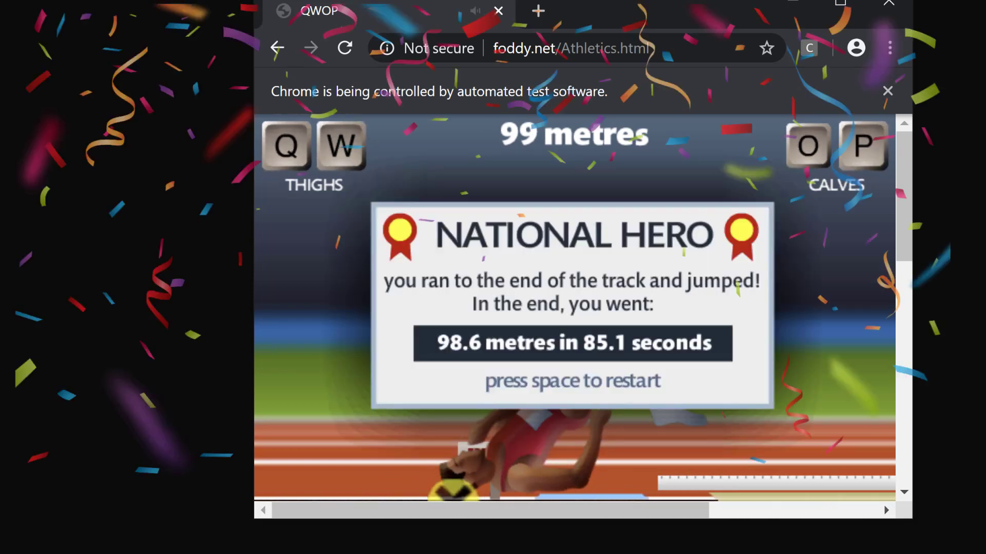